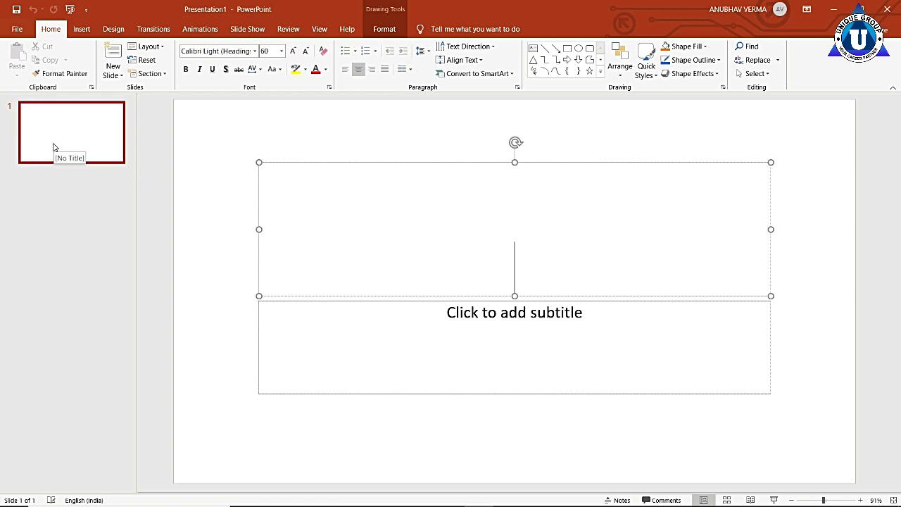
{"action": "right_click", "coordinate": [53, 147]}
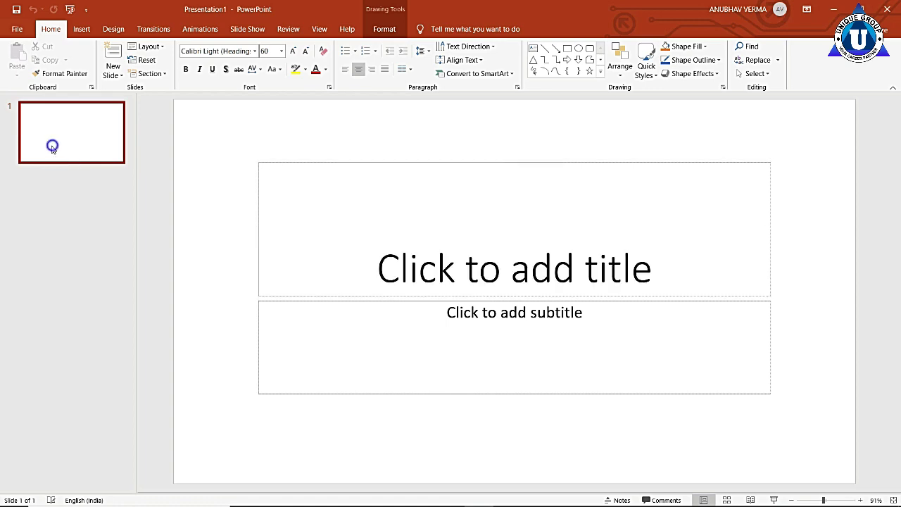
{"action": "left_click", "coordinate": [25, 197]}
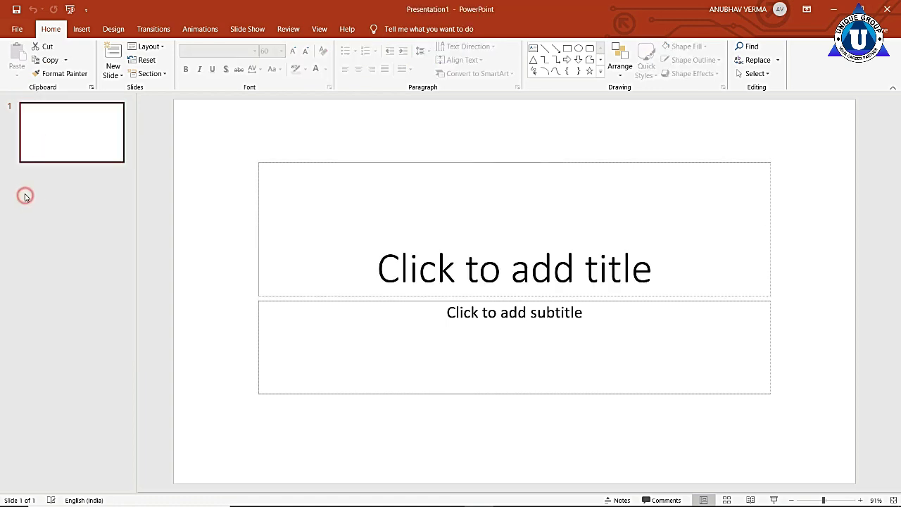
{"action": "left_click", "coordinate": [62, 213]}
{"action": "left_click", "coordinate": [73, 122]}
{"action": "left_click", "coordinate": [106, 132]}
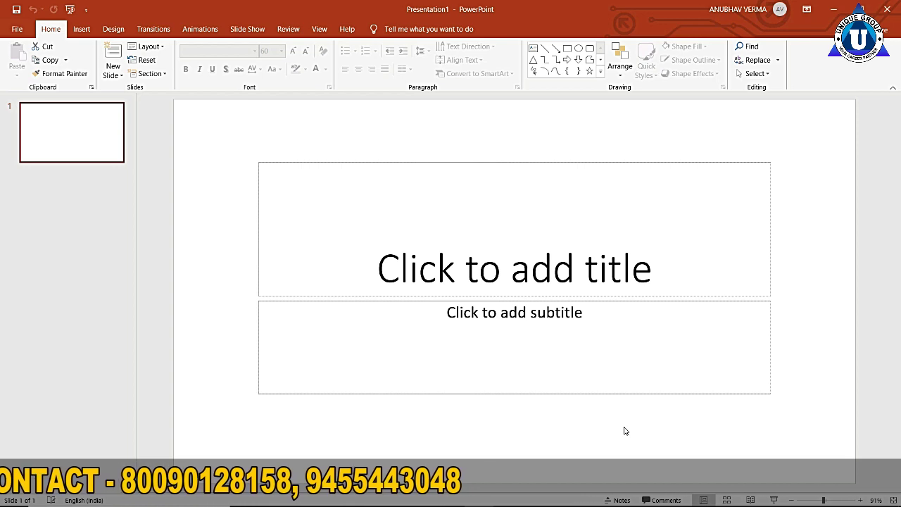
- Insert a new Title and Content slide after slide 1 via the thumbnail's context menu
{"action": "left_click", "coordinate": [64, 135]}
{"action": "right_click", "coordinate": [64, 135]}
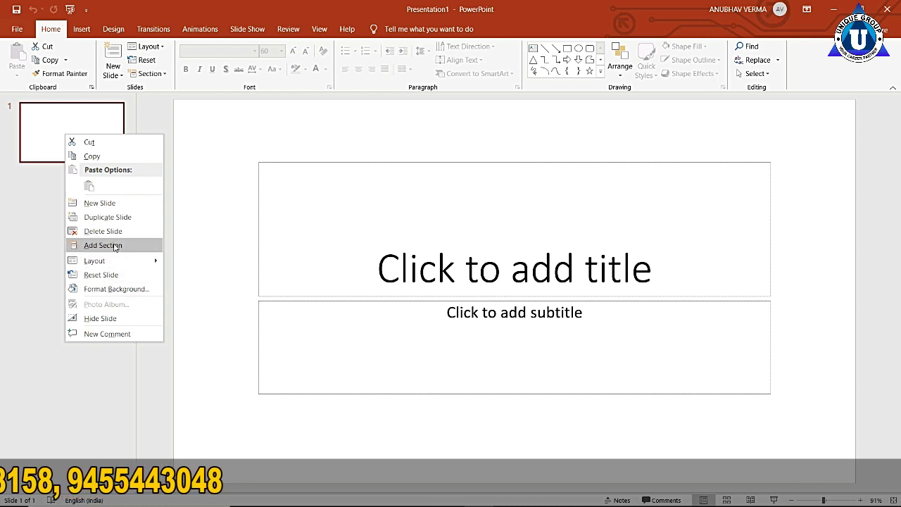
{"action": "left_click", "coordinate": [148, 203]}
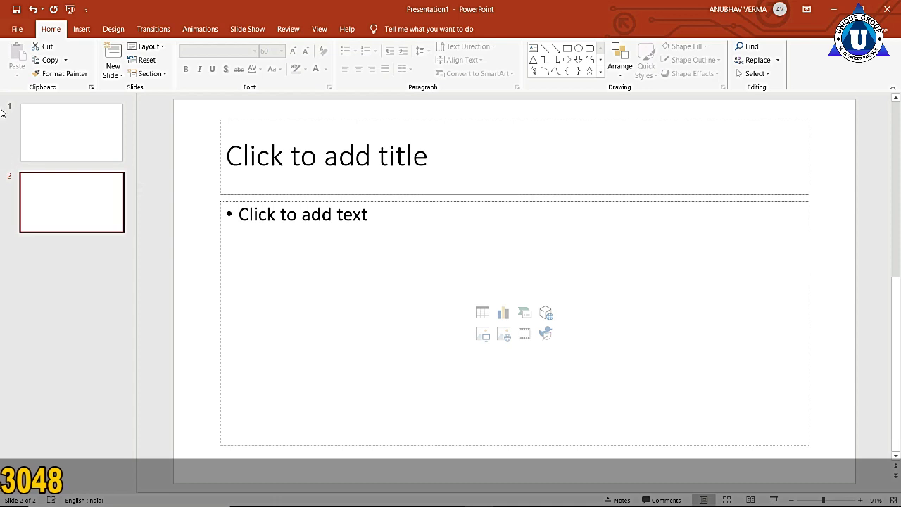
{"action": "left_click", "coordinate": [85, 123]}
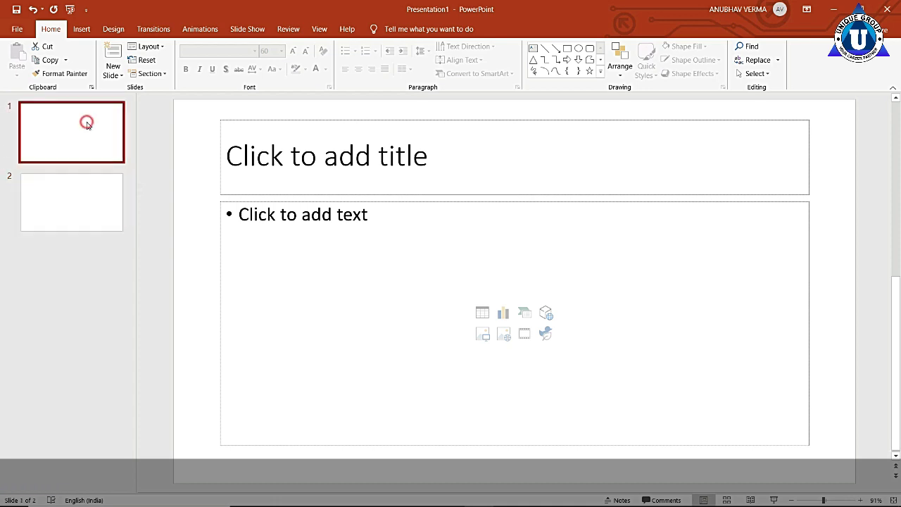
{"action": "left_click", "coordinate": [81, 189]}
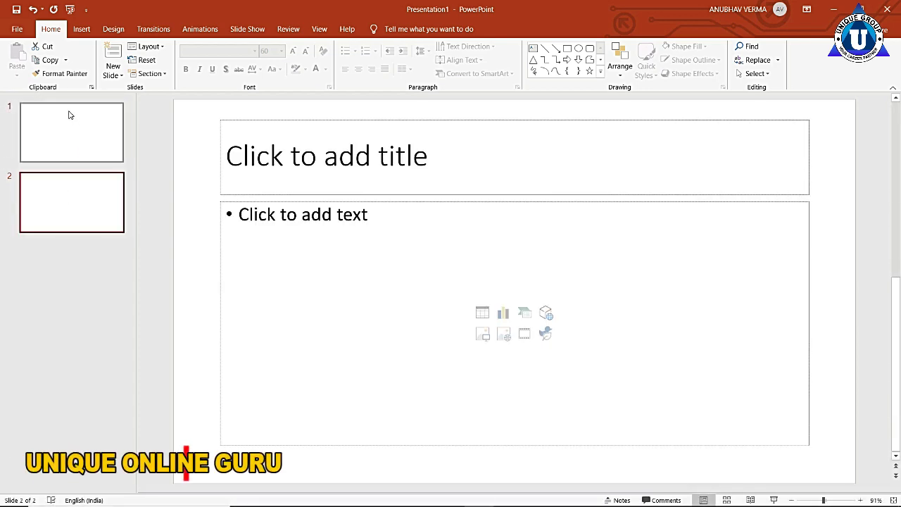
{"action": "left_click", "coordinate": [69, 108]}
{"action": "left_click", "coordinate": [71, 184]}
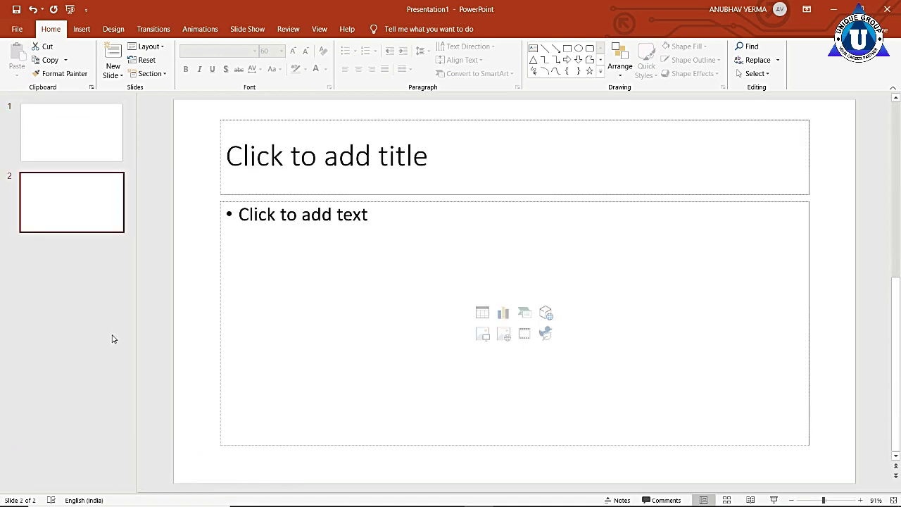